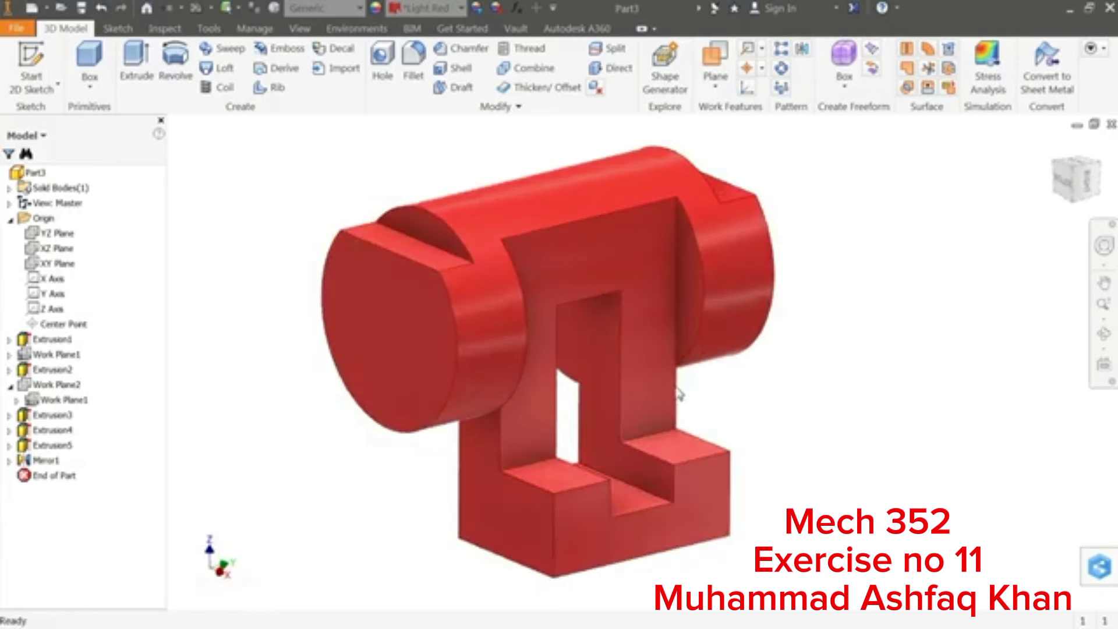
Bring up the Exercise 11 reference drawing showing the Ø50 cylinder, 90 length and 55 height
{"action": "key", "text": "alt+Tab"}
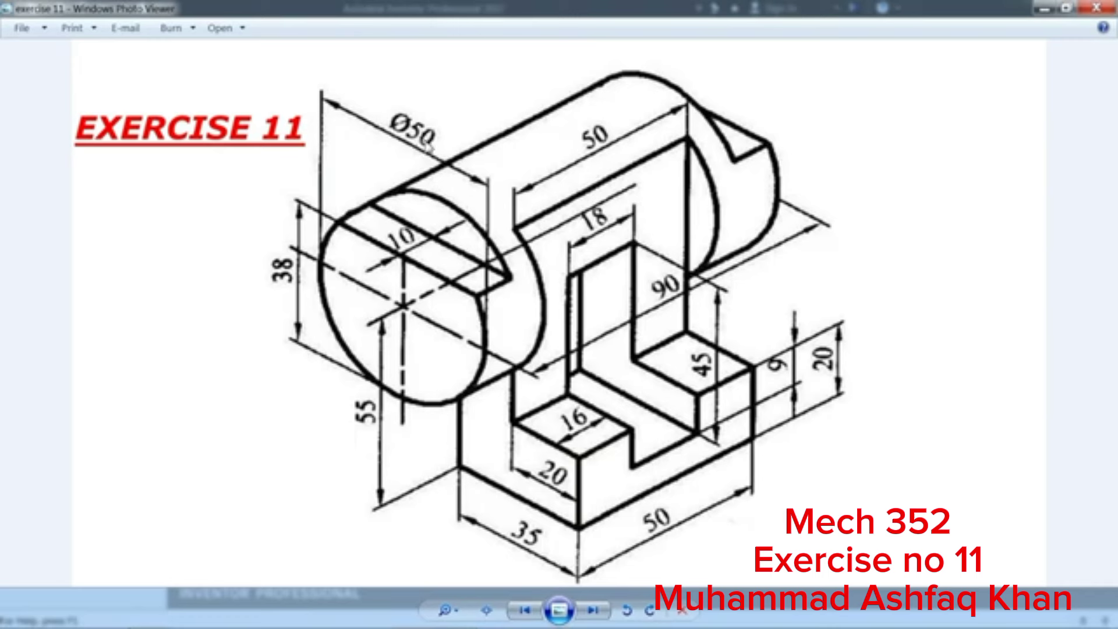
Put the drawing away and create a new part from the Standard (mm).ipt template
{"action": "left_click", "coordinate": [1044, 8]}
{"action": "left_click", "coordinate": [23, 58]}
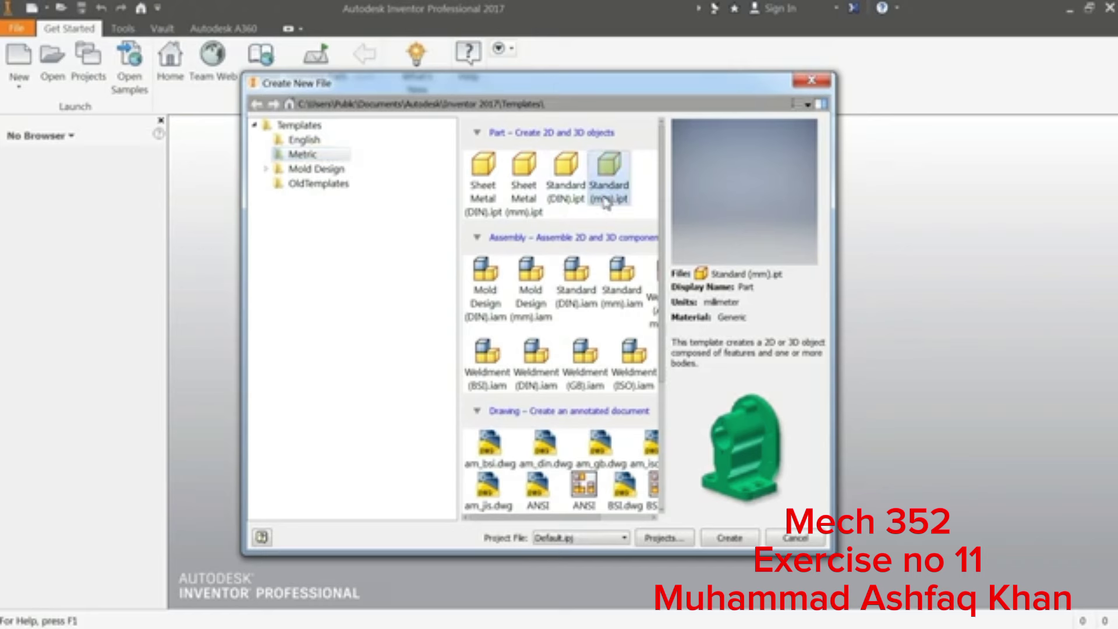
{"action": "left_click", "coordinate": [738, 539]}
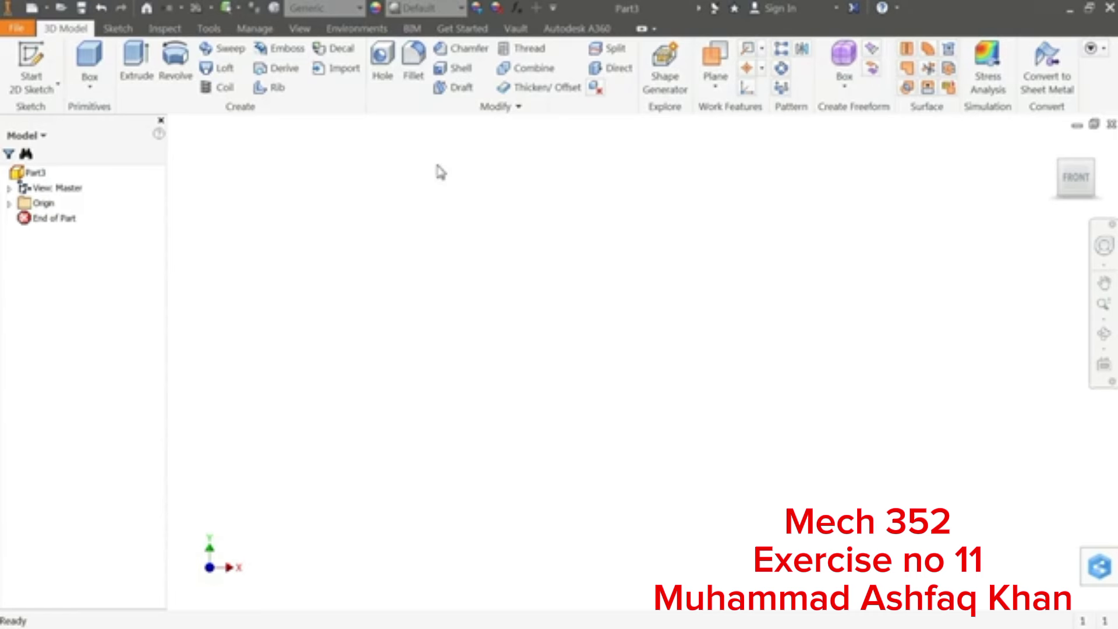
Review the part's unit settings in Document Settings, then close it
{"action": "left_click", "coordinate": [209, 31]}
{"action": "left_click", "coordinate": [344, 76]}
{"action": "left_click", "coordinate": [430, 127]}
{"action": "key", "text": "Tab"}
{"action": "left_click", "coordinate": [563, 510]}
Preview the Millennium, High Contrast and Forest colour schemes but keep Presentation, then select the XY Plane
{"action": "left_click", "coordinate": [297, 92]}
{"action": "left_click", "coordinate": [497, 114]}
{"action": "left_click", "coordinate": [396, 396]}
{"action": "left_click", "coordinate": [395, 386]}
{"action": "left_click", "coordinate": [386, 374]}
{"action": "left_click", "coordinate": [398, 406]}
{"action": "left_click", "coordinate": [750, 74]}
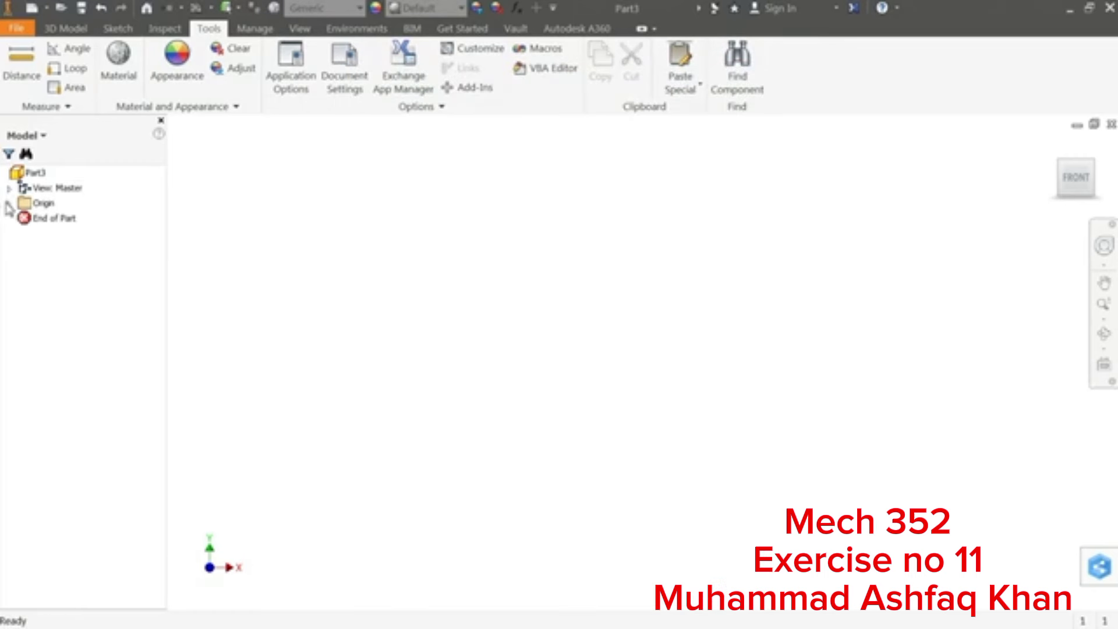
{"action": "left_click", "coordinate": [10, 204]}
{"action": "left_click", "coordinate": [56, 249]}
Start a new 2D sketch on the XZ Plane
{"action": "left_click", "coordinate": [66, 29]}
{"action": "left_click", "coordinate": [34, 56]}
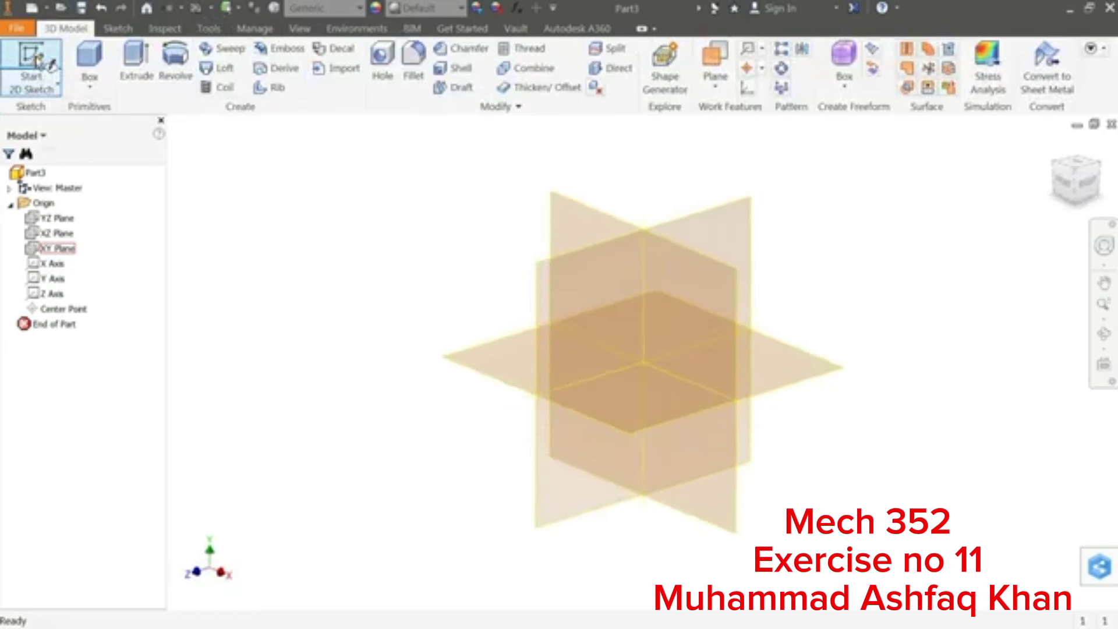
{"action": "left_click", "coordinate": [58, 235]}
Draw a 50 mm diameter circle centred on the origin and finish the sketch
{"action": "left_click", "coordinate": [122, 63]}
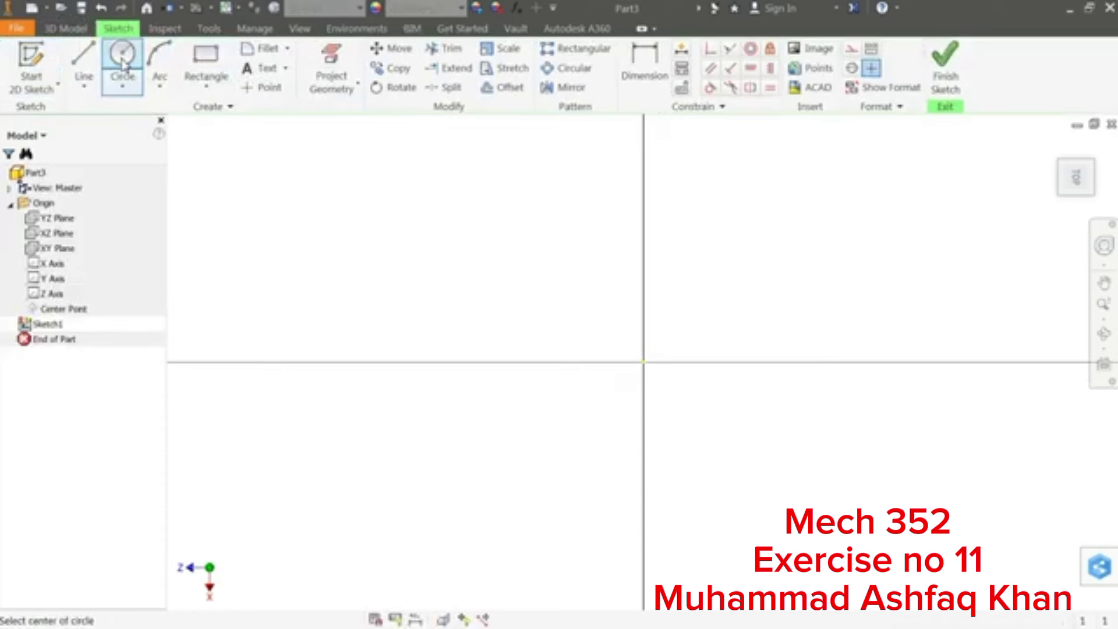
{"action": "left_click", "coordinate": [644, 362]}
{"action": "type", "text": "50"}
{"action": "key", "text": "Return"}
{"action": "scroll", "coordinate": [534, 301], "scroll_direction": "down", "scroll_amount": 3}
{"action": "right_click", "coordinate": [740, 261]}
{"action": "left_click", "coordinate": [797, 263]}
{"action": "left_click", "coordinate": [941, 89]}
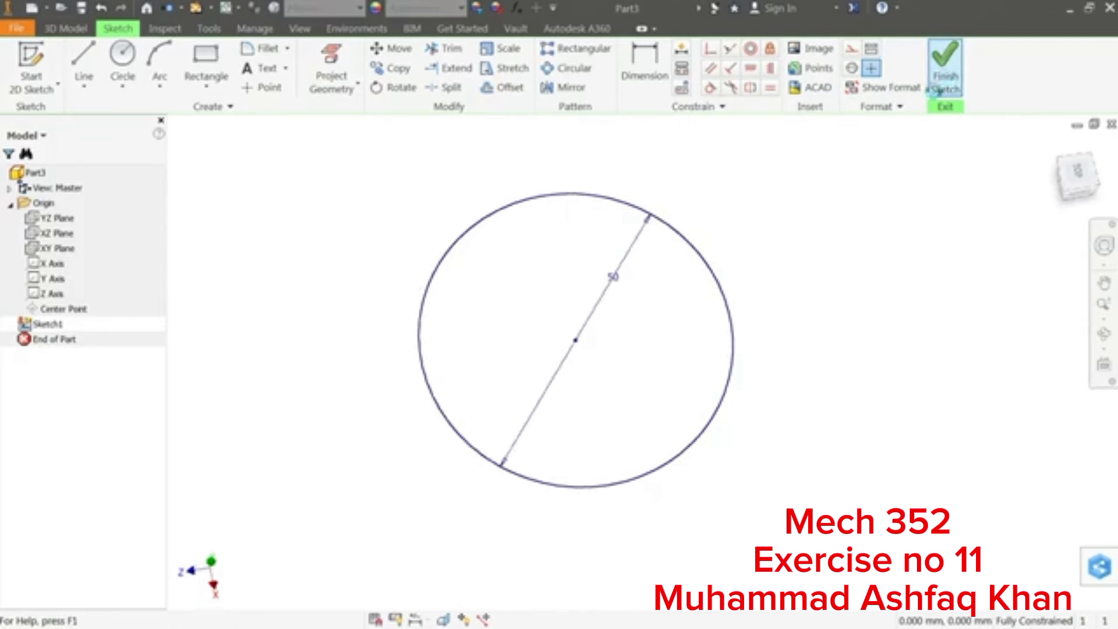
Extrude the Ø50 circle 90 mm in the Symmetric direction into a solid cylinder
{"action": "left_click", "coordinate": [149, 69]}
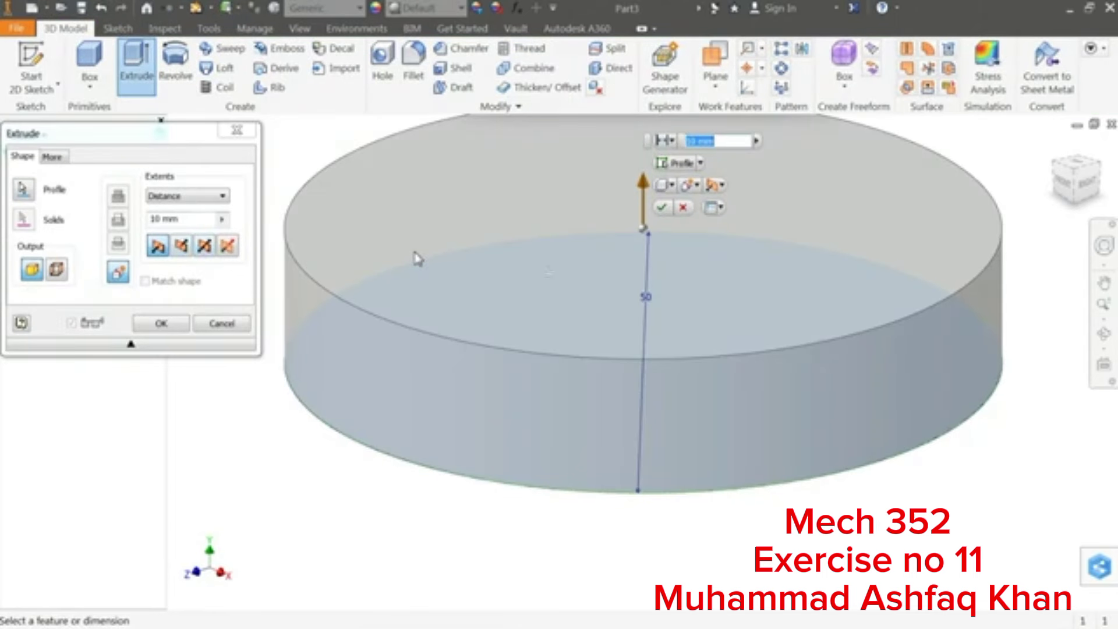
{"action": "scroll", "coordinate": [549, 270], "scroll_direction": "down", "scroll_amount": 5}
{"action": "scroll", "coordinate": [537, 175], "scroll_direction": "up", "scroll_amount": 3}
{"action": "double_click", "coordinate": [170, 219]}
{"action": "left_click_drag", "start_coordinate": [171, 223], "coordinate": [147, 220]}
{"action": "type", "text": "90"}
{"action": "scroll", "coordinate": [380, 285], "scroll_direction": "down", "scroll_amount": 5}
{"action": "scroll", "coordinate": [315, 162], "scroll_direction": "up", "scroll_amount": 3}
{"action": "left_click", "coordinate": [204, 246]}
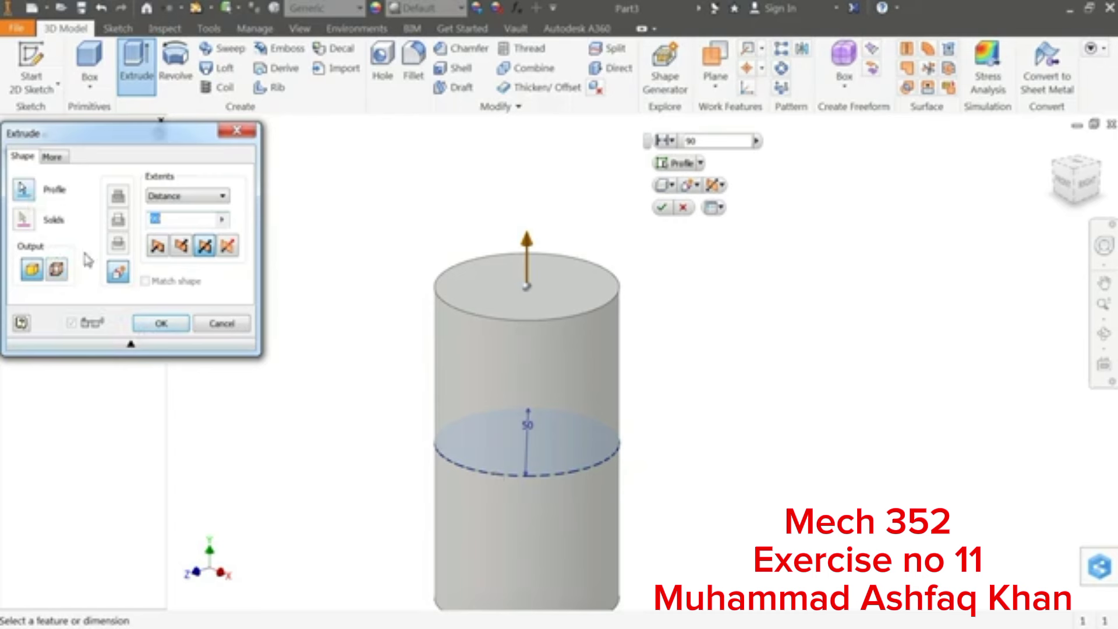
{"action": "left_click", "coordinate": [158, 328]}
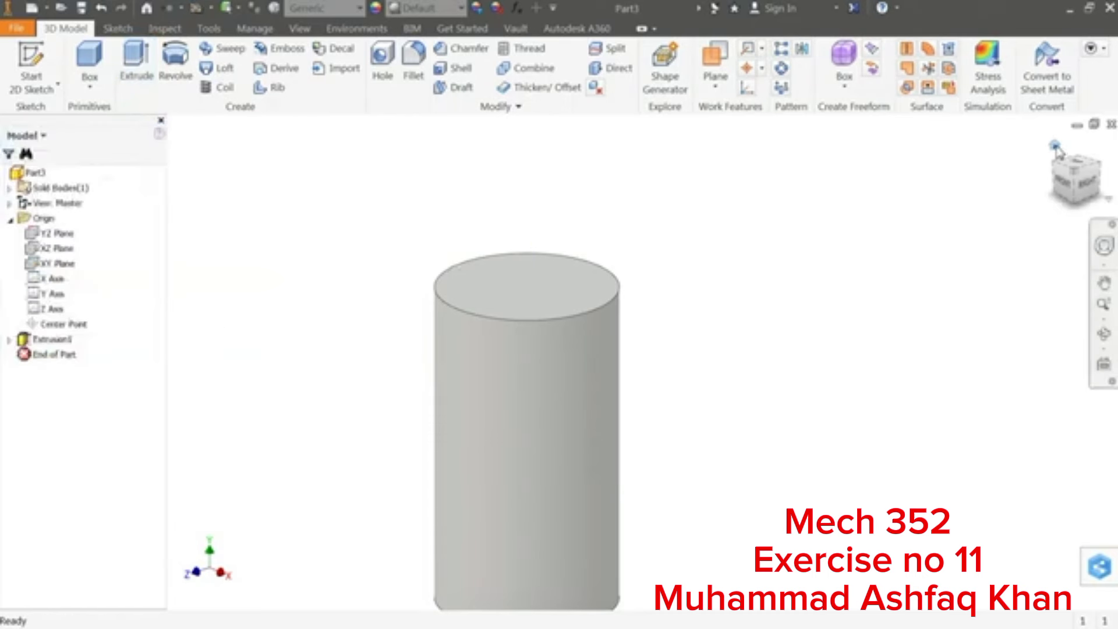
Return to the Home isometric view and check the materials list without changing it
{"action": "left_click", "coordinate": [1056, 147]}
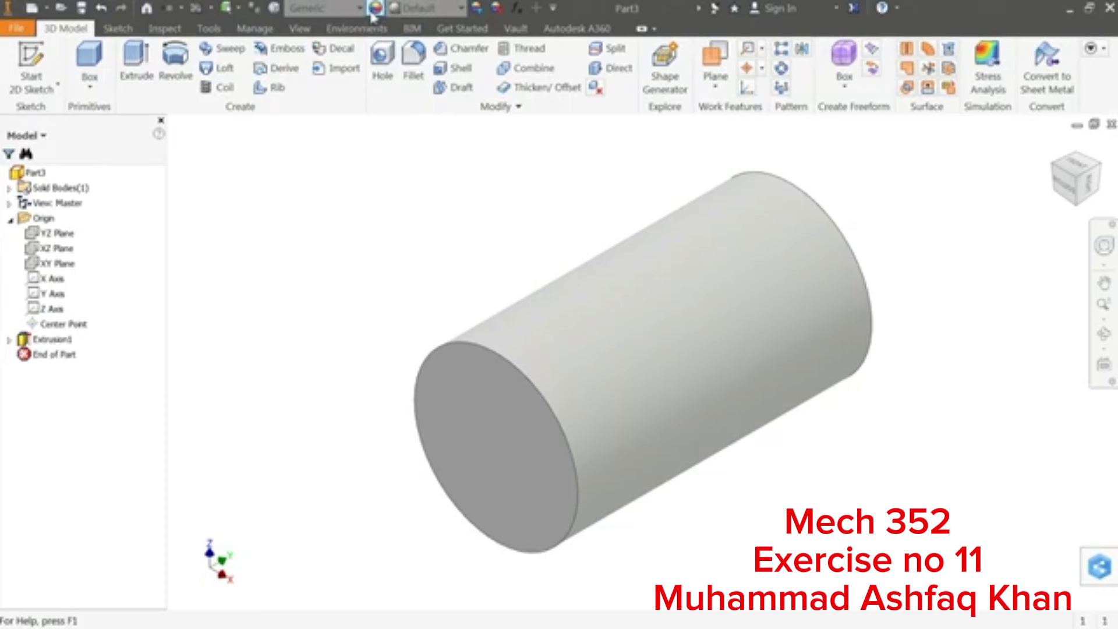
{"action": "left_click", "coordinate": [332, 7]}
{"action": "left_click", "coordinate": [426, 14]}
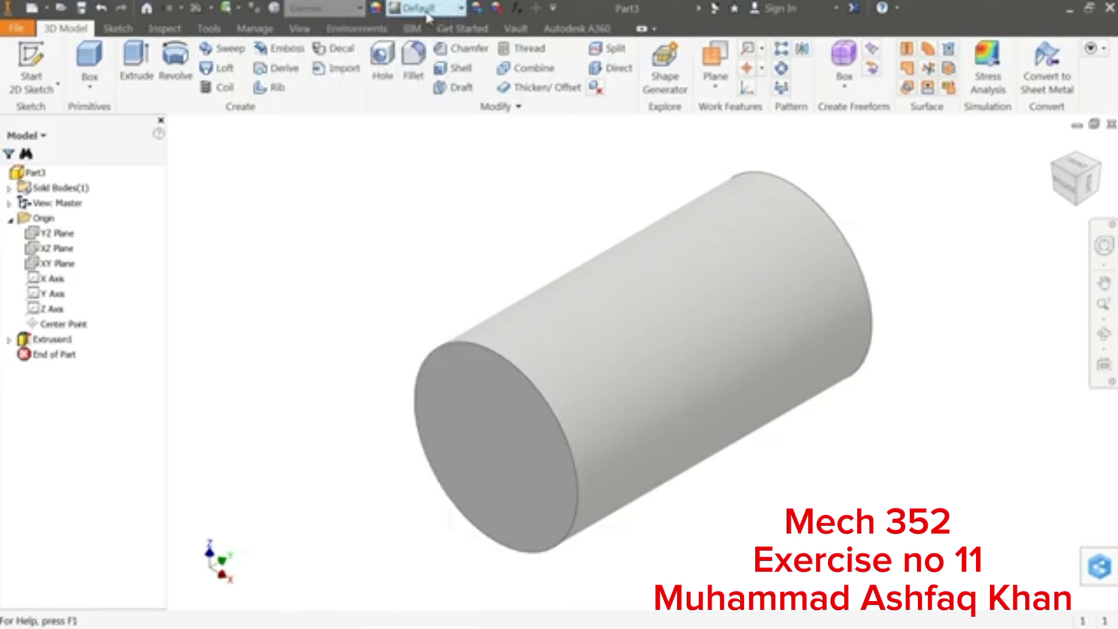
Apply a red appearance to the cylinder, then switch back to the reference drawing
{"action": "left_click", "coordinate": [427, 8]}
{"action": "scroll", "coordinate": [441, 335], "scroll_direction": "down", "scroll_amount": 5}
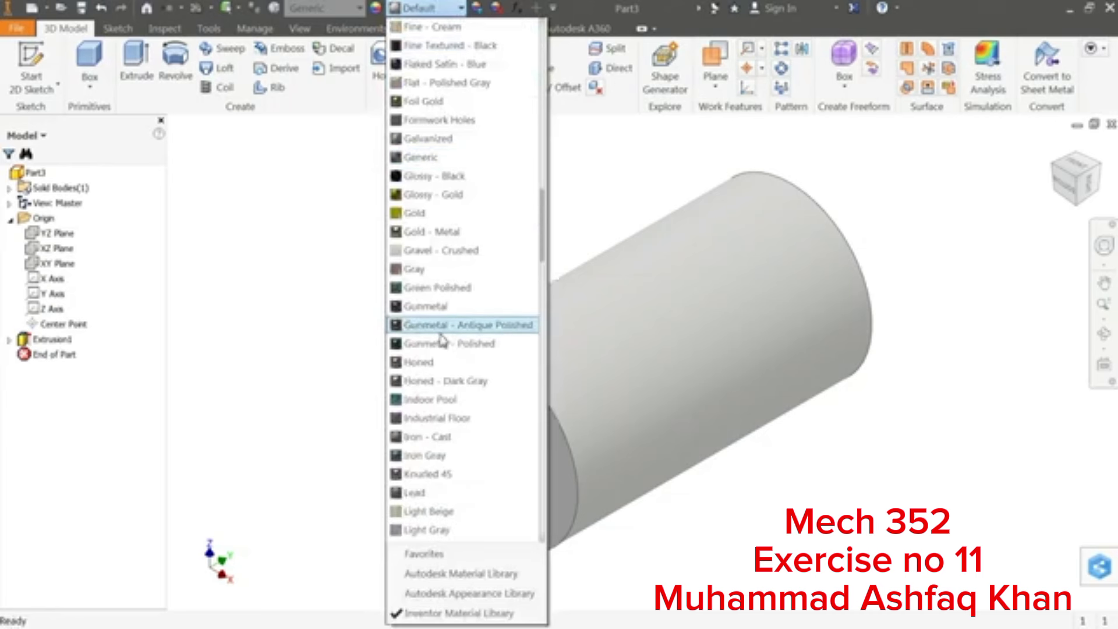
{"action": "scroll", "coordinate": [442, 341], "scroll_direction": "down", "scroll_amount": 3}
{"action": "scroll", "coordinate": [326, 231], "scroll_direction": "down", "scroll_amount": 5}
{"action": "scroll", "coordinate": [332, 230], "scroll_direction": "up", "scroll_amount": 3}
{"action": "key", "text": "alt+Tab"}
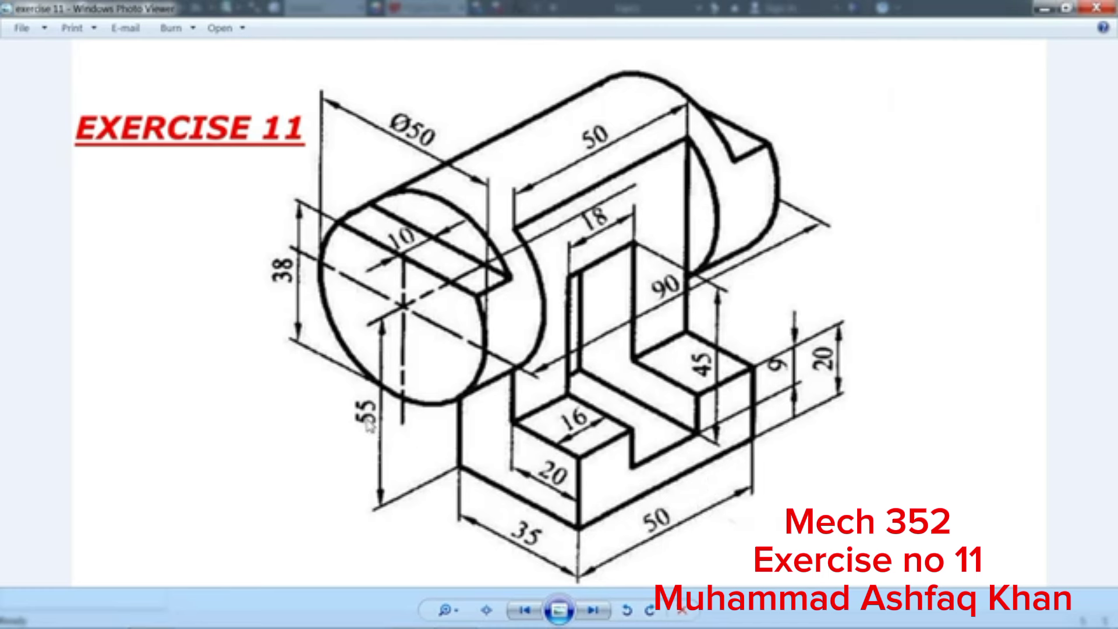
Create a work plane offset -55 mm from the XY Plane and select it
{"action": "left_click", "coordinate": [1044, 12]}
{"action": "left_click", "coordinate": [715, 80]}
{"action": "left_click", "coordinate": [747, 162]}
{"action": "left_click", "coordinate": [56, 265]}
{"action": "type", "text": "-55"}
{"action": "left_click", "coordinate": [541, 250]}
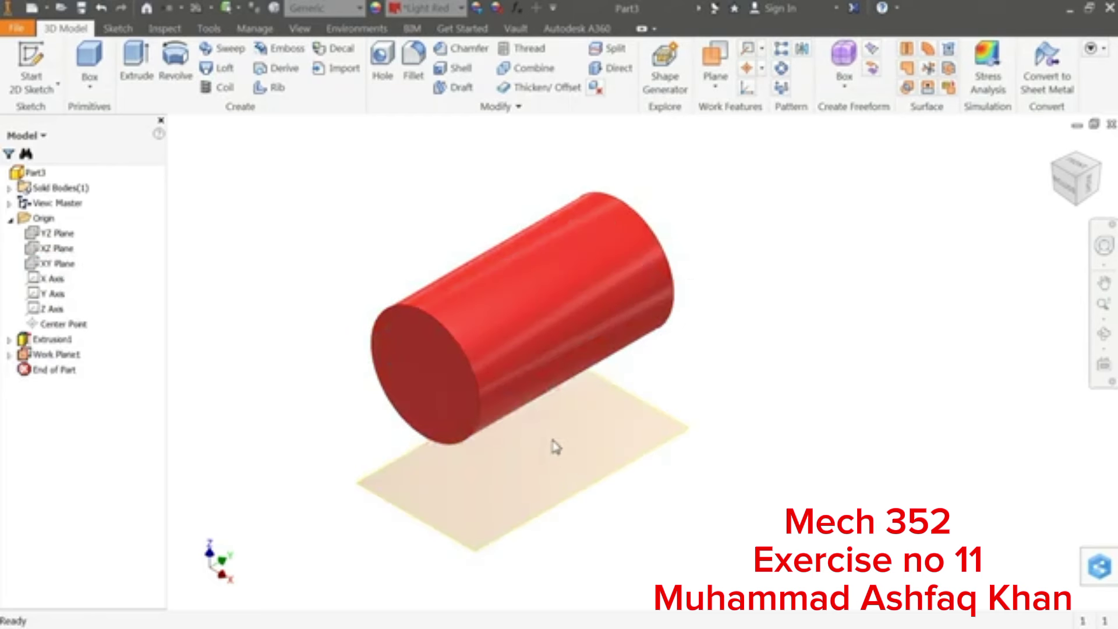
{"action": "left_click", "coordinate": [603, 482]}
Sketch a two-corner 35 × 50 mm rectangle on the new work plane
{"action": "left_click", "coordinate": [641, 478]}
{"action": "left_click", "coordinate": [205, 90]}
{"action": "left_click", "coordinate": [229, 125]}
{"action": "left_click", "coordinate": [644, 271]}
{"action": "type", "text": "38"}
{"action": "key", "text": "Tab"}
{"action": "type", "text": "50"}
{"action": "key", "text": "Return"}
{"action": "right_click", "coordinate": [416, 199]}
{"action": "left_click", "coordinate": [460, 202]}
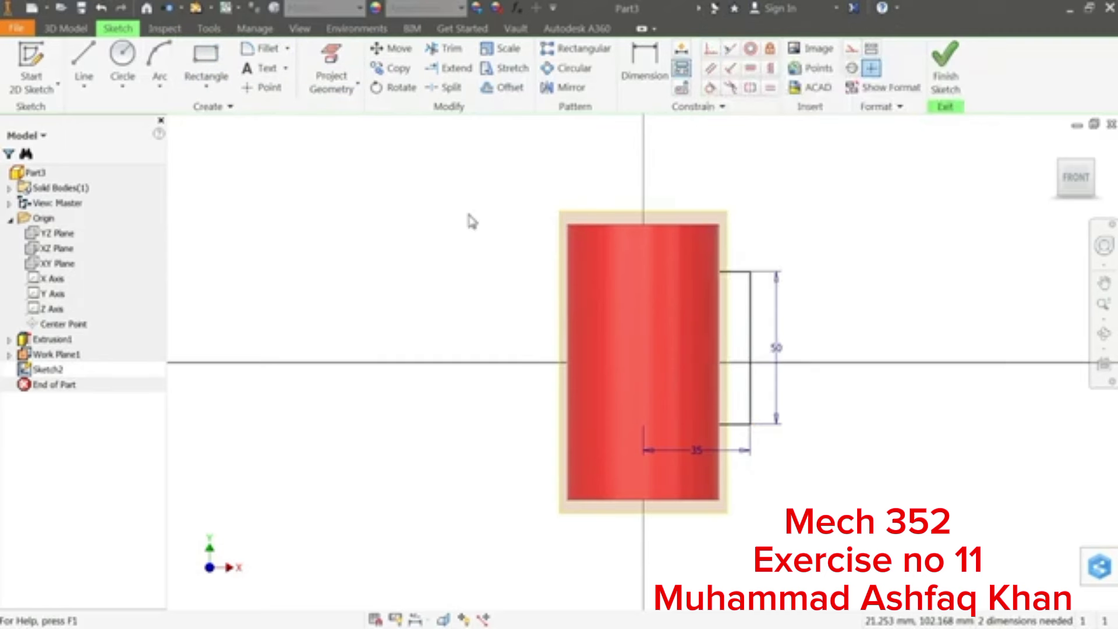
Make the rectangle's left edge coincident with the sketch origin
{"action": "key", "text": "F4"}
{"action": "mouse_move", "coordinate": [496, 261]}
{"action": "left_mouse_down"}
{"action": "mouse_move", "coordinate": [487, 232]}
{"action": "mouse_move", "coordinate": [432, 233]}
{"action": "left_mouse_up"}
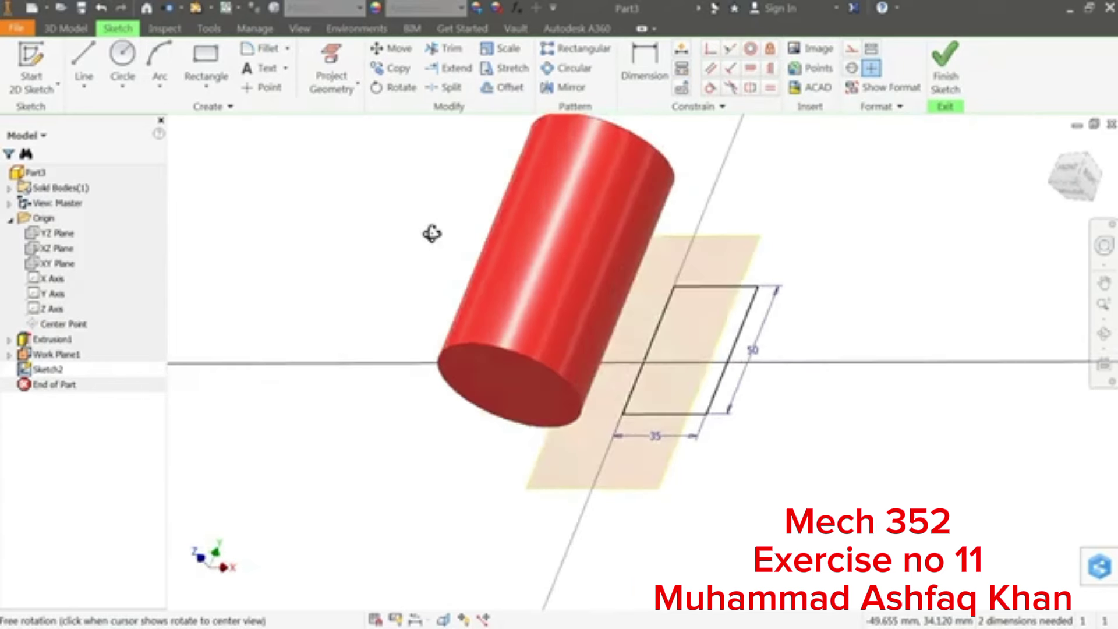
{"action": "left_click", "coordinate": [711, 50]}
{"action": "left_click", "coordinate": [669, 316]}
{"action": "left_click", "coordinate": [1071, 173]}
{"action": "left_click", "coordinate": [614, 365]}
Add a vertical dimension of 25 from the rectangle's top line to the origin
{"action": "left_click", "coordinate": [645, 64]}
{"action": "left_click", "coordinate": [719, 264]}
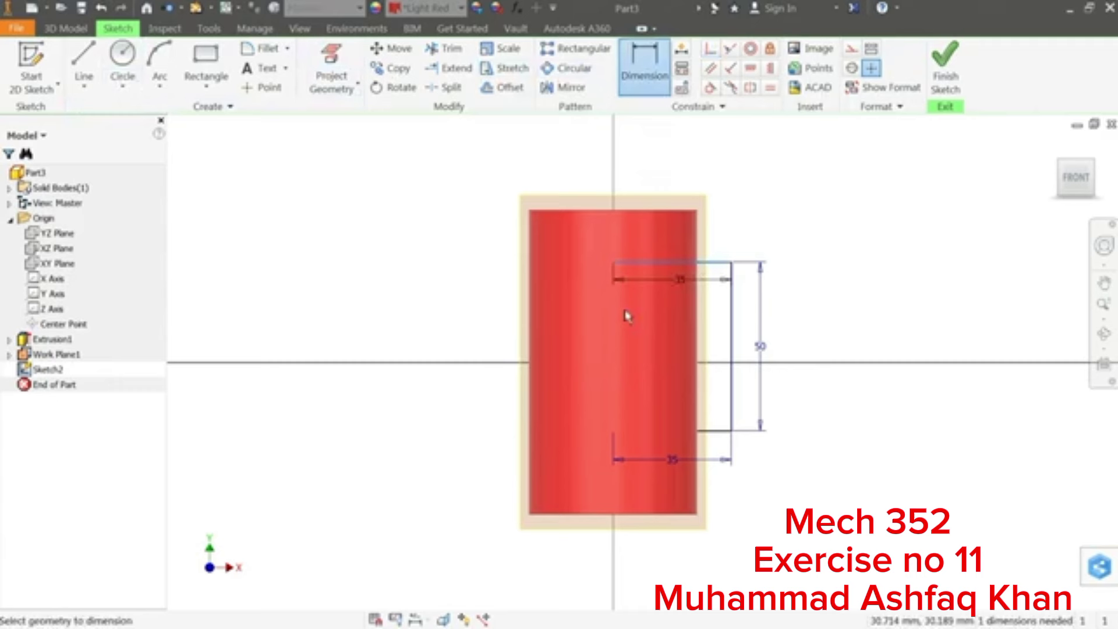
{"action": "left_click", "coordinate": [615, 367]}
{"action": "left_click", "coordinate": [484, 330]}
{"action": "type", "text": "25"}
{"action": "left_click", "coordinate": [538, 380]}
Finish the sketch and extrude the rectangle 55 mm into a block below the cylinder
{"action": "left_click", "coordinate": [945, 79]}
{"action": "left_click", "coordinate": [134, 67]}
{"action": "left_click", "coordinate": [171, 220]}
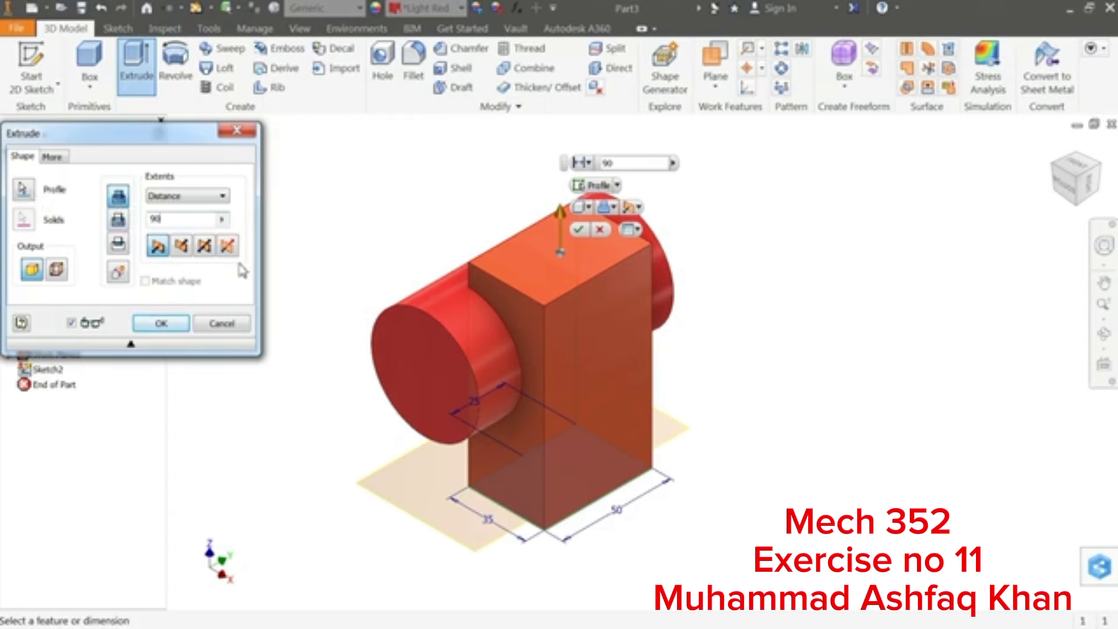
{"action": "left_click_drag", "start_coordinate": [178, 224], "coordinate": [141, 221]}
{"action": "type", "text": "55"}
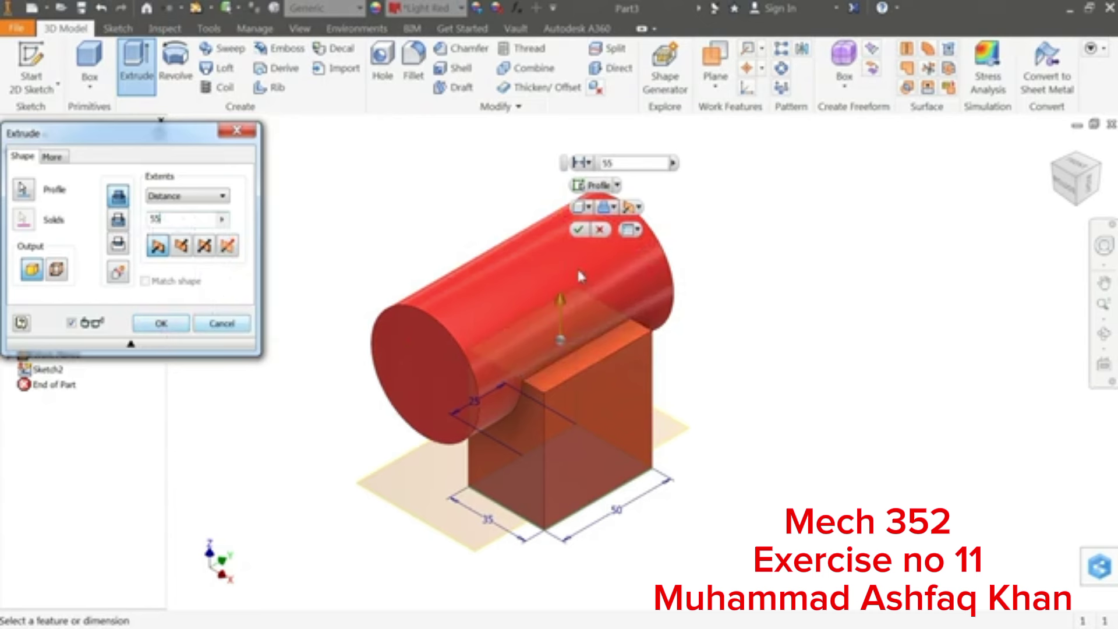
{"action": "left_click", "coordinate": [157, 325]}
{"action": "scroll", "coordinate": [556, 444], "scroll_direction": "up", "scroll_amount": 2}
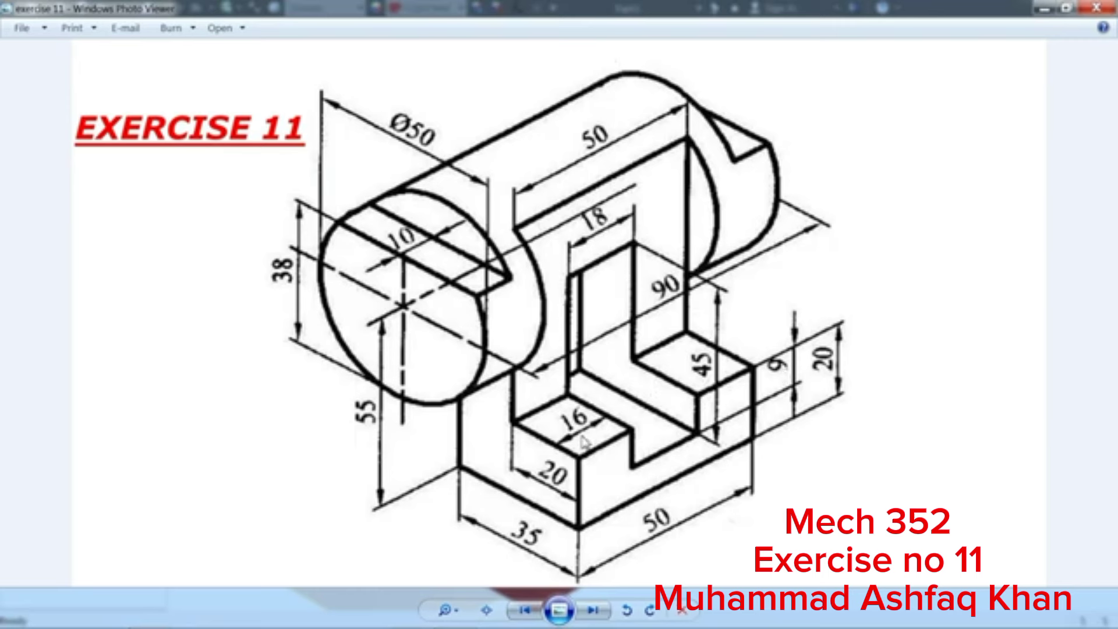
Minimize the reference drawing to return to the Inventor model with the joined block
{"action": "left_click", "coordinate": [1045, 8]}
Hide Work Plane1 through its Visibility option in the model tree
{"action": "scroll", "coordinate": [653, 347], "scroll_direction": "down", "scroll_amount": 5}
{"action": "scroll", "coordinate": [631, 391], "scroll_direction": "up", "scroll_amount": 3}
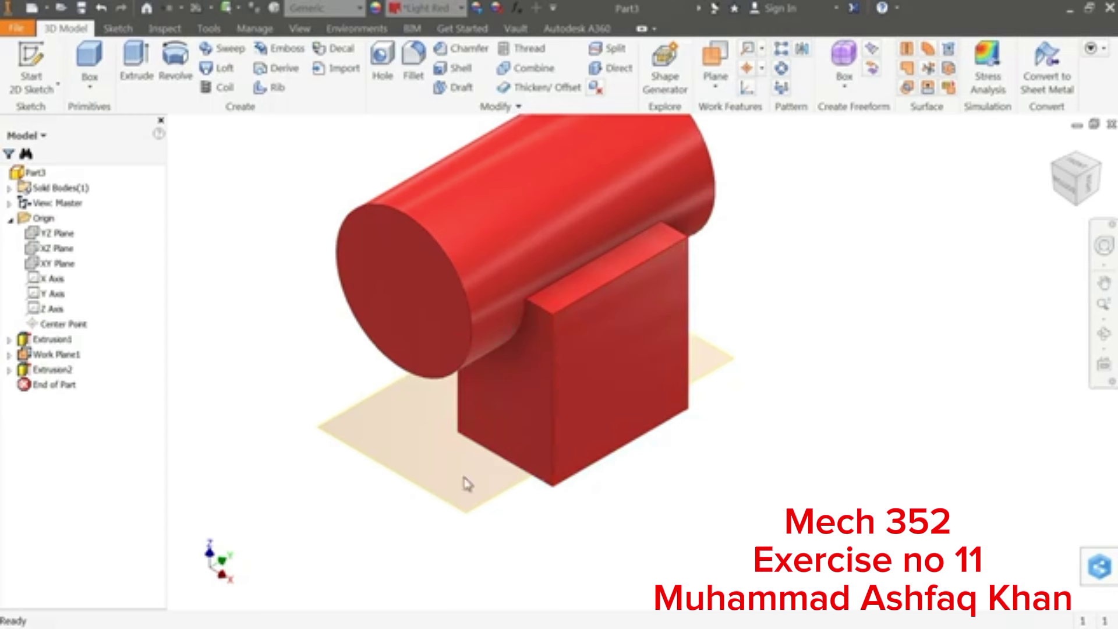
{"action": "left_click", "coordinate": [401, 475]}
{"action": "right_click", "coordinate": [412, 483]}
{"action": "key", "text": "Escape"}
{"action": "right_click", "coordinate": [50, 356]}
{"action": "left_click", "coordinate": [81, 417]}
Create a work plane offset 20 mm from an existing plane and select it
{"action": "left_click", "coordinate": [716, 86]}
{"action": "left_click", "coordinate": [781, 166]}
{"action": "type", "text": "20"}
{"action": "left_click", "coordinate": [544, 327]}
{"action": "left_click", "coordinate": [368, 396]}
Start a sketch on Work Plane2 and draw a two-corner rectangle
{"action": "left_click", "coordinate": [401, 387]}
{"action": "left_click", "coordinate": [206, 58]}
{"action": "left_click", "coordinate": [780, 267]}
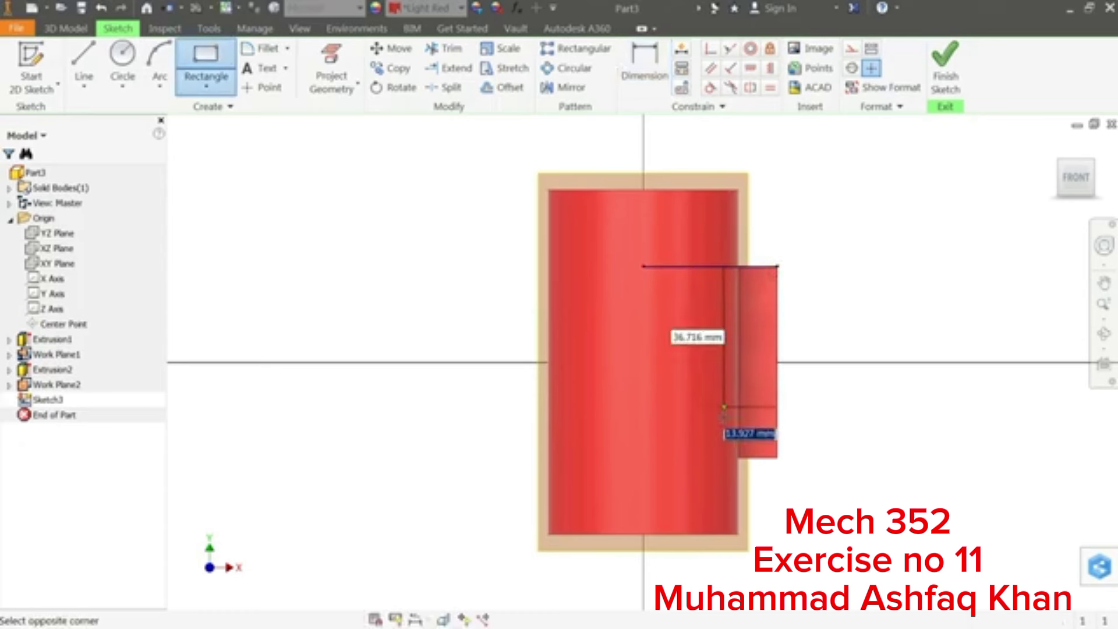
{"action": "left_click", "coordinate": [709, 459]}
{"action": "right_click", "coordinate": [862, 301]}
Dimension the front rectangle's height to 20
{"action": "left_click", "coordinate": [901, 279]}
{"action": "mouse_move", "coordinate": [825, 417]}
{"action": "middle_mouse_down", "text": "shift"}
{"action": "mouse_move", "coordinate": [811, 362]}
{"action": "mouse_move", "coordinate": [776, 358]}
{"action": "mouse_move", "coordinate": [751, 372]}
{"action": "mouse_move", "coordinate": [754, 389]}
{"action": "mouse_move", "coordinate": [749, 379]}
{"action": "middle_mouse_up", "text": "shift"}
{"action": "left_click", "coordinate": [645, 67]}
{"action": "left_click", "coordinate": [640, 432]}
{"action": "left_click", "coordinate": [476, 522]}
{"action": "type", "text": "20"}
{"action": "left_click", "coordinate": [529, 574]}
Finish the sketch and extrude it as an upward cut with Extents All
{"action": "left_click", "coordinate": [952, 77]}
{"action": "left_click", "coordinate": [136, 61]}
{"action": "left_click", "coordinate": [119, 229]}
{"action": "left_click", "coordinate": [158, 247]}
{"action": "left_click", "coordinate": [171, 197]}
{"action": "left_click", "coordinate": [156, 251]}
{"action": "left_click", "coordinate": [160, 324]}
Pan the view and bring up the options for Work Plane2
{"action": "key", "text": "F2"}
{"action": "left_click_drag", "start_coordinate": [374, 338], "coordinate": [344, 336]}
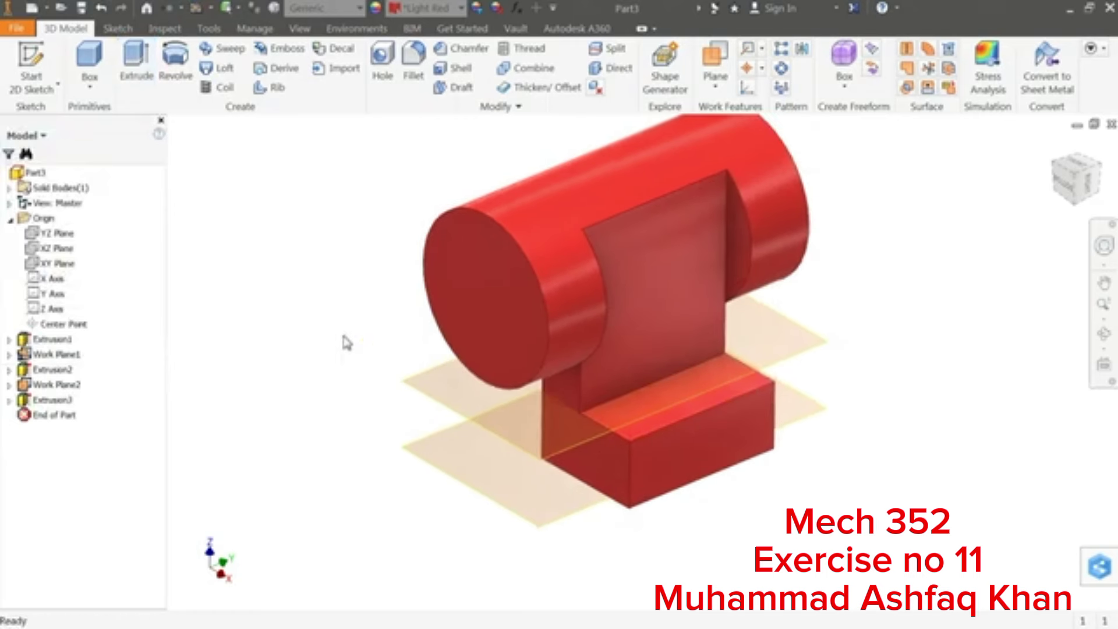
{"action": "left_click", "coordinate": [41, 385]}
{"action": "right_click", "coordinate": [41, 387]}
Hide Work Plane2 and its child work plane
{"action": "left_click", "coordinate": [64, 417]}
{"action": "left_click", "coordinate": [9, 385]}
{"action": "right_click", "coordinate": [61, 400]}
{"action": "left_click", "coordinate": [88, 437]}
Start a sketch on the block's side face and draw a 45 × 10 slot rectangle
{"action": "left_click", "coordinate": [706, 447]}
{"action": "left_click", "coordinate": [763, 435]}
{"action": "left_click", "coordinate": [205, 65]}
{"action": "scroll", "coordinate": [656, 367], "scroll_direction": "down", "scroll_amount": 2}
{"action": "scroll", "coordinate": [649, 449], "scroll_direction": "up", "scroll_amount": 5}
{"action": "left_click", "coordinate": [573, 517]}
{"action": "key", "text": "BackSpace"}
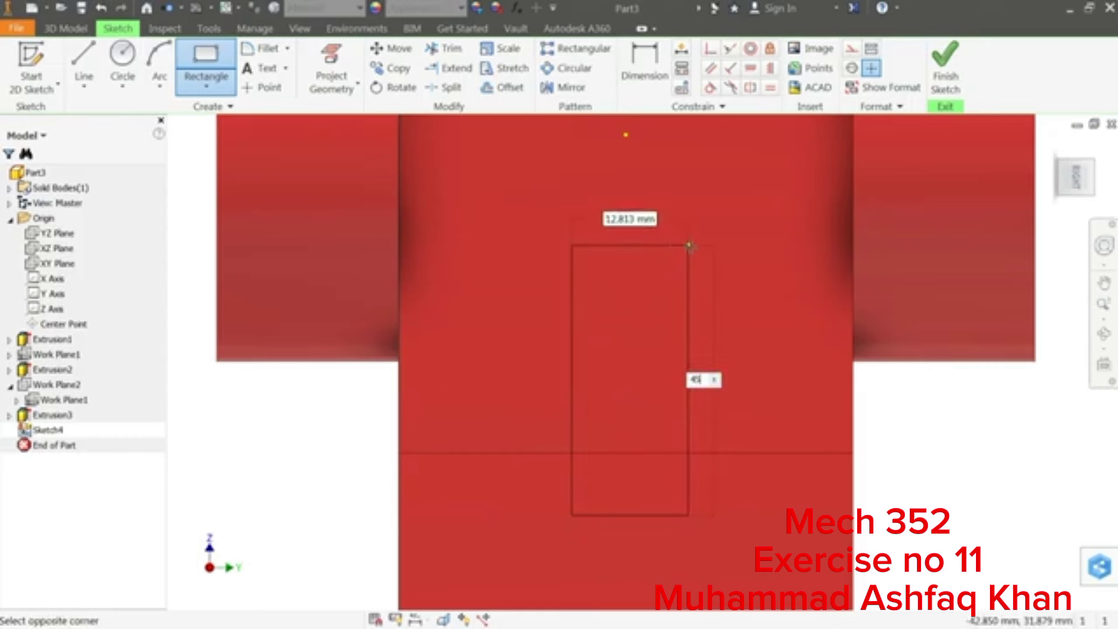
{"action": "key", "text": "Tab"}
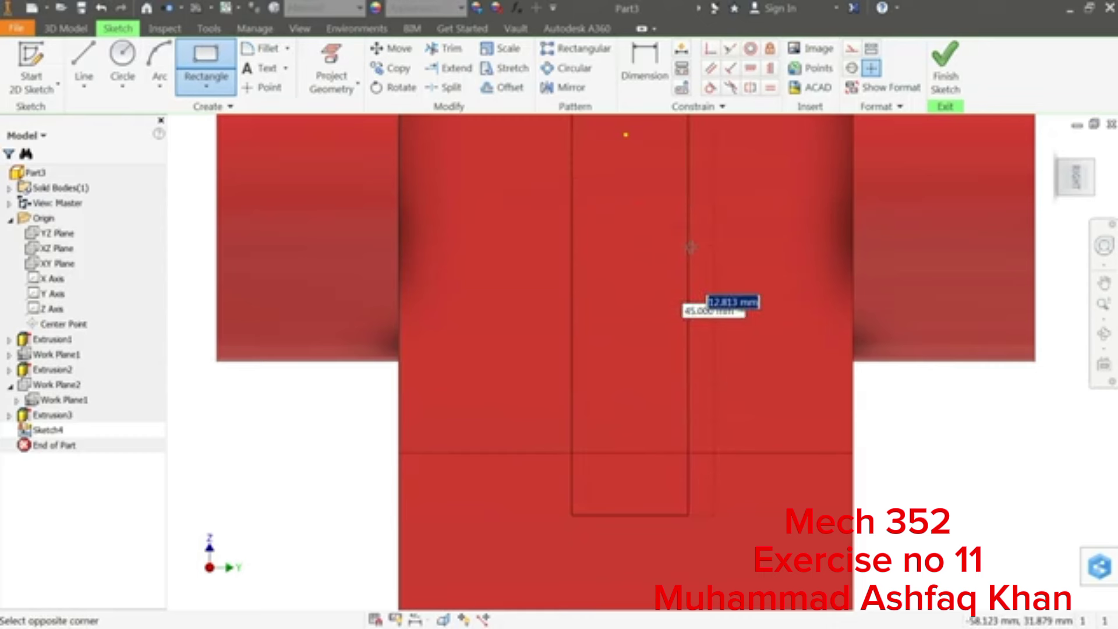
{"action": "type", "text": "10"}
{"action": "key", "text": "Tab"}
{"action": "key", "text": "Return"}
{"action": "scroll", "coordinate": [607, 344], "scroll_direction": "down", "scroll_amount": 3}
{"action": "scroll", "coordinate": [617, 335], "scroll_direction": "up", "scroll_amount": 3}
Dimension the rectangle's left edge 16 from the part's left edge
{"action": "left_click", "coordinate": [644, 62]}
{"action": "scroll", "coordinate": [632, 178], "scroll_direction": "down", "scroll_amount": 2}
{"action": "left_click", "coordinate": [581, 348]}
{"action": "key", "text": "Escape"}
{"action": "left_click", "coordinate": [504, 387]}
{"action": "left_click", "coordinate": [580, 355]}
{"action": "left_click", "coordinate": [553, 451]}
{"action": "left_click", "coordinate": [554, 452]}
{"action": "type", "text": "16"}
{"action": "left_click", "coordinate": [606, 507]}
Dimension the rectangle's bottom line 9 from the base step line
{"action": "scroll", "coordinate": [687, 353], "scroll_direction": "up", "scroll_amount": 3}
{"action": "left_click", "coordinate": [571, 364]}
{"action": "left_click", "coordinate": [689, 309]}
{"action": "left_click", "coordinate": [802, 331]}
{"action": "type", "text": "9"}
{"action": "left_click", "coordinate": [856, 385]}
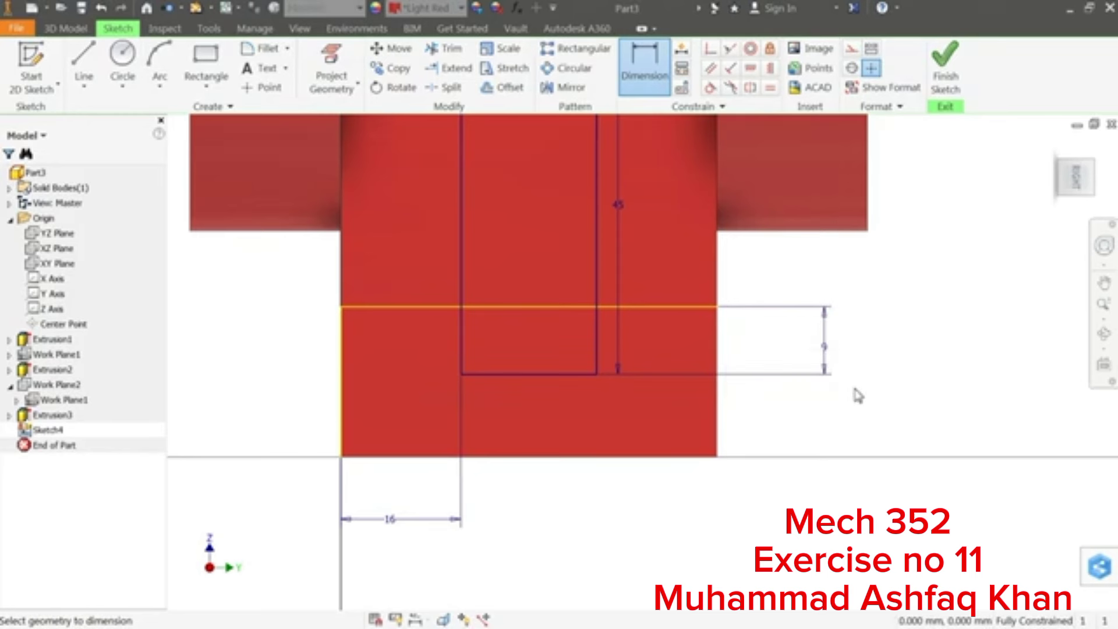
Extrude the slot rectangle as a cut with Extents All through the part
{"action": "left_click", "coordinate": [946, 82]}
{"action": "left_click", "coordinate": [140, 79]}
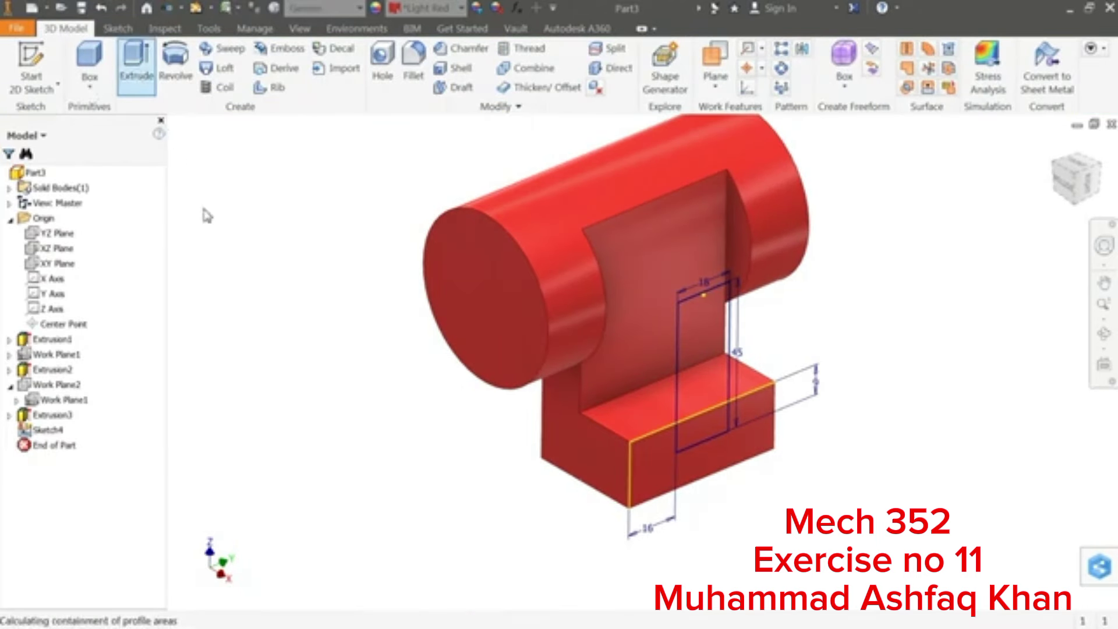
{"action": "scroll", "coordinate": [757, 352], "scroll_direction": "up", "scroll_amount": 5}
{"action": "scroll", "coordinate": [757, 353], "scroll_direction": "down", "scroll_amount": 5}
{"action": "left_click", "coordinate": [691, 396]}
{"action": "left_click", "coordinate": [118, 221]}
{"action": "left_click", "coordinate": [173, 201]}
{"action": "left_click", "coordinate": [162, 254]}
{"action": "left_click", "coordinate": [146, 326]}
{"action": "mouse_move", "coordinate": [322, 394]}
{"action": "middle_mouse_down", "text": "shift"}
{"action": "mouse_move", "coordinate": [490, 425]}
{"action": "mouse_move", "coordinate": [492, 395]}
{"action": "mouse_move", "coordinate": [477, 407]}
{"action": "mouse_move", "coordinate": [386, 404]}
{"action": "mouse_move", "coordinate": [322, 367]}
{"action": "mouse_move", "coordinate": [335, 382]}
{"action": "mouse_move", "coordinate": [327, 394]}
{"action": "mouse_move", "coordinate": [319, 357]}
{"action": "mouse_move", "coordinate": [324, 382]}
{"action": "middle_mouse_up", "text": "shift"}
{"action": "scroll", "coordinate": [352, 448], "scroll_direction": "down", "scroll_amount": 2}
{"action": "scroll", "coordinate": [350, 431], "scroll_direction": "up", "scroll_amount": 3}
Switch to the Exercise 11 reference drawing in Windows Photo Viewer
{"action": "key", "text": "alt+Tab"}
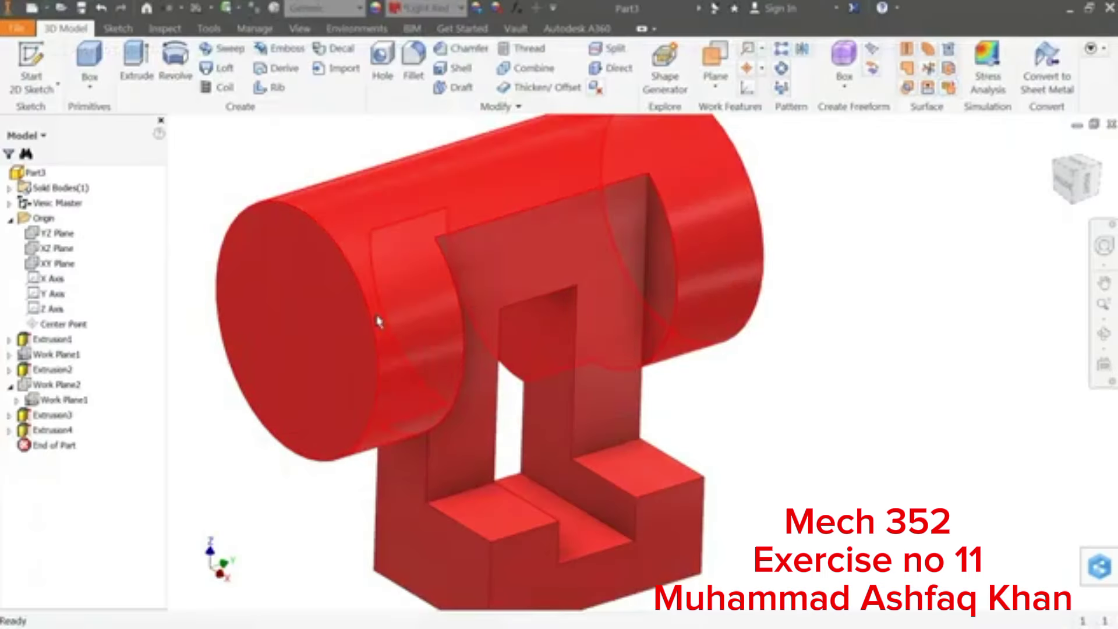
Sketch on the cylinder end face a horizontal line across the circle's top
{"action": "left_click", "coordinate": [299, 304]}
{"action": "left_click", "coordinate": [363, 301]}
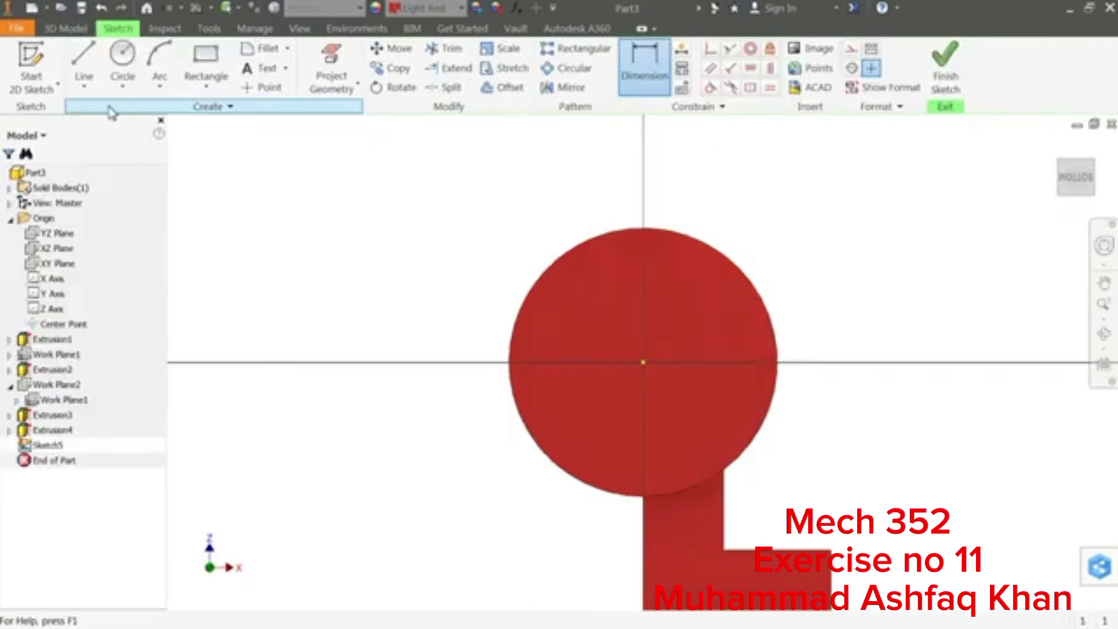
{"action": "left_click", "coordinate": [81, 63]}
{"action": "left_click", "coordinate": [519, 268]}
{"action": "left_click", "coordinate": [761, 269]}
{"action": "right_click", "coordinate": [798, 236]}
{"action": "left_click", "coordinate": [824, 238]}
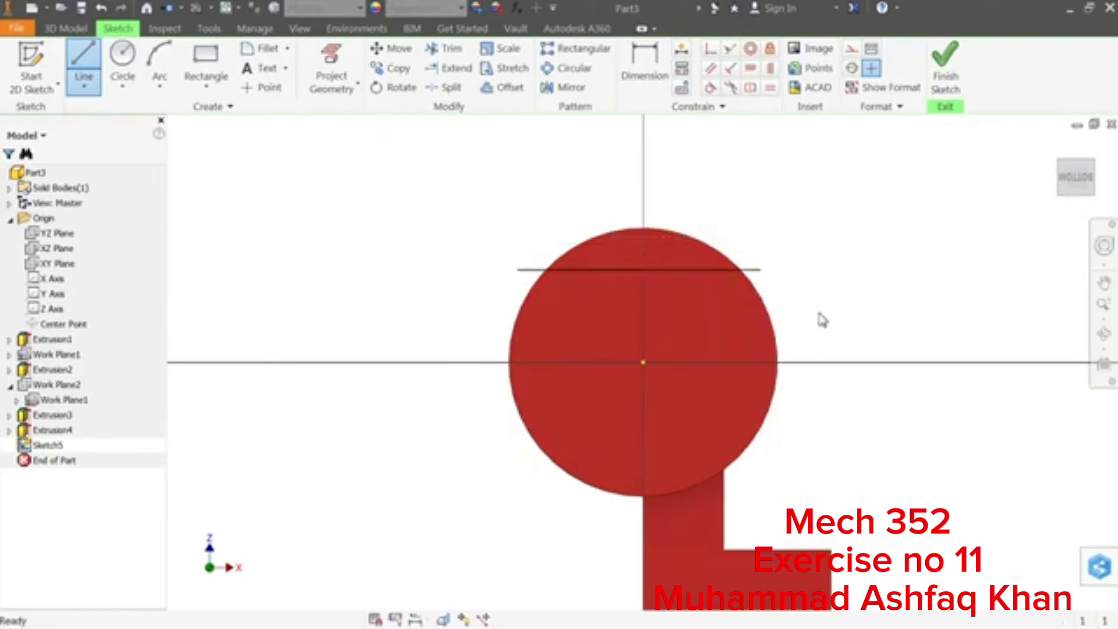
Project the circle's edge and trim the line's overhang at the circle
{"action": "left_click", "coordinate": [777, 337]}
{"action": "left_click", "coordinate": [340, 63]}
{"action": "left_click", "coordinate": [548, 269]}
{"action": "left_click", "coordinate": [447, 50]}
{"action": "left_click_drag", "start_coordinate": [474, 319], "coordinate": [537, 263]}
{"action": "mouse_move", "coordinate": [735, 242]}
{"action": "left_mouse_down"}
{"action": "mouse_move", "coordinate": [754, 274]}
{"action": "mouse_move", "coordinate": [766, 251]}
{"action": "left_mouse_up"}
Extrude the small top segment as a cut flipped into the cylinder end
{"action": "left_click", "coordinate": [949, 77]}
{"action": "left_click", "coordinate": [134, 75]}
{"action": "scroll", "coordinate": [396, 315], "scroll_direction": "up", "scroll_amount": 3}
{"action": "left_click", "coordinate": [470, 220]}
{"action": "left_click", "coordinate": [119, 221]}
{"action": "left_click", "coordinate": [160, 324]}
Mirror the Extrusion5 end-face cut about the XZ Plane
{"action": "scroll", "coordinate": [374, 350], "scroll_direction": "down", "scroll_amount": 3}
{"action": "left_click", "coordinate": [804, 51]}
{"action": "left_click", "coordinate": [47, 447]}
{"action": "left_click", "coordinate": [222, 187]}
{"action": "left_click", "coordinate": [61, 250]}
{"action": "left_click", "coordinate": [255, 273]}
{"action": "mouse_move", "coordinate": [786, 352]}
{"action": "middle_mouse_down", "text": "shift"}
{"action": "mouse_move", "coordinate": [689, 367]}
{"action": "mouse_move", "coordinate": [766, 364]}
{"action": "mouse_move", "coordinate": [764, 309]}
{"action": "mouse_move", "coordinate": [782, 369]}
{"action": "mouse_move", "coordinate": [783, 360]}
{"action": "middle_mouse_up", "text": "shift"}
{"action": "scroll", "coordinate": [644, 417], "scroll_direction": "up", "scroll_amount": 5}
{"action": "scroll", "coordinate": [629, 412], "scroll_direction": "down", "scroll_amount": 4}
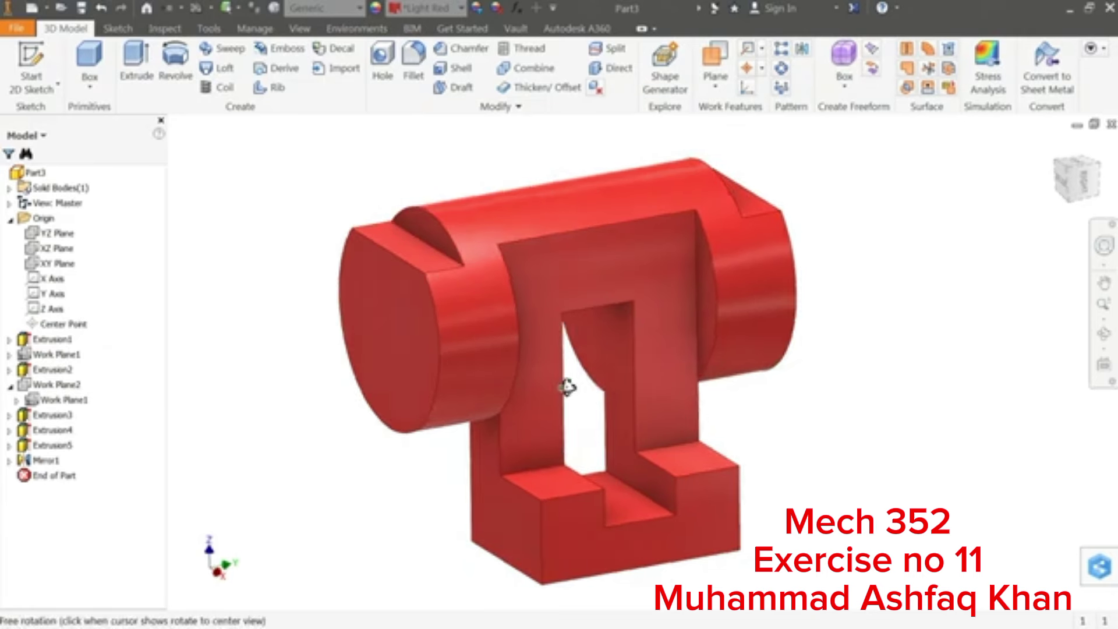